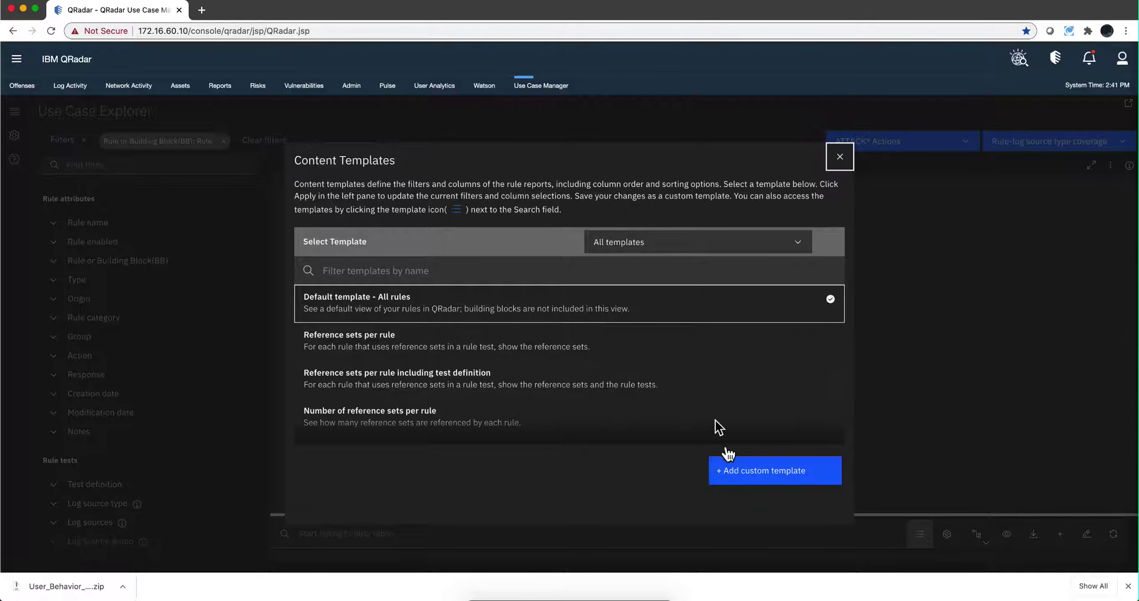
Apply the Default template - All rules, show only the rule table, and generate the current and potential rule-log source type coverage report.
{"action": "left_click", "coordinate": [672, 311]}
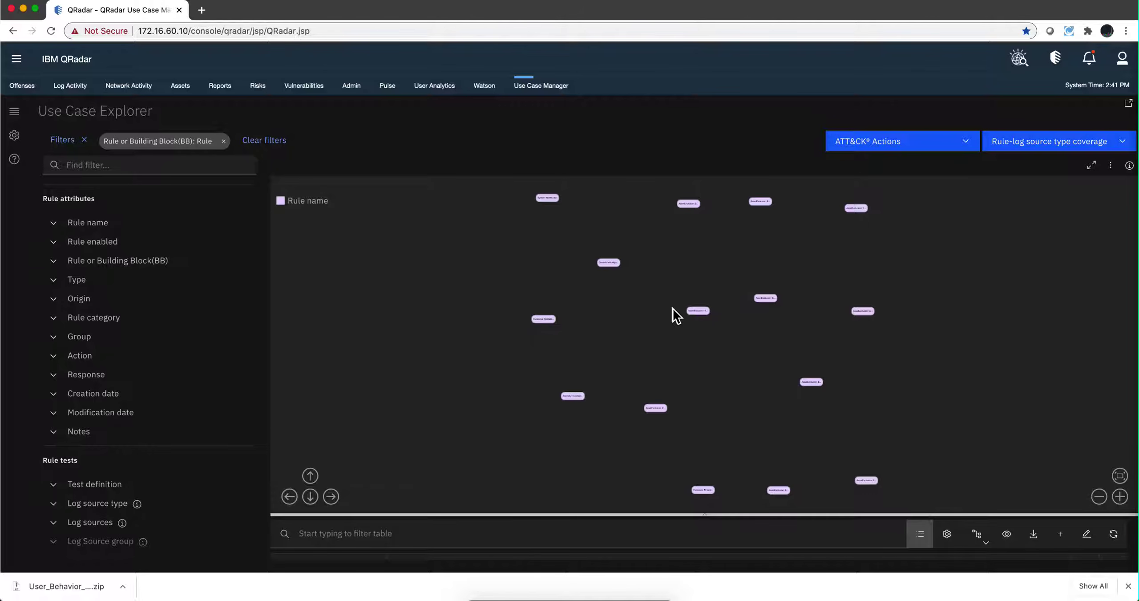
{"action": "left_click", "coordinate": [1007, 534]}
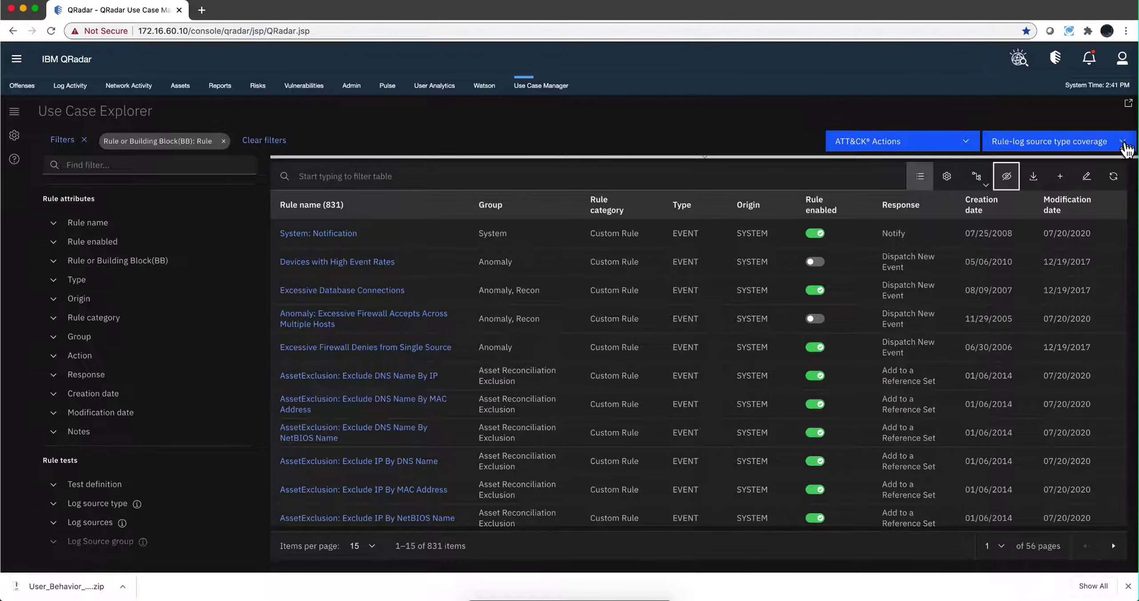
{"action": "left_click", "coordinate": [1122, 141]}
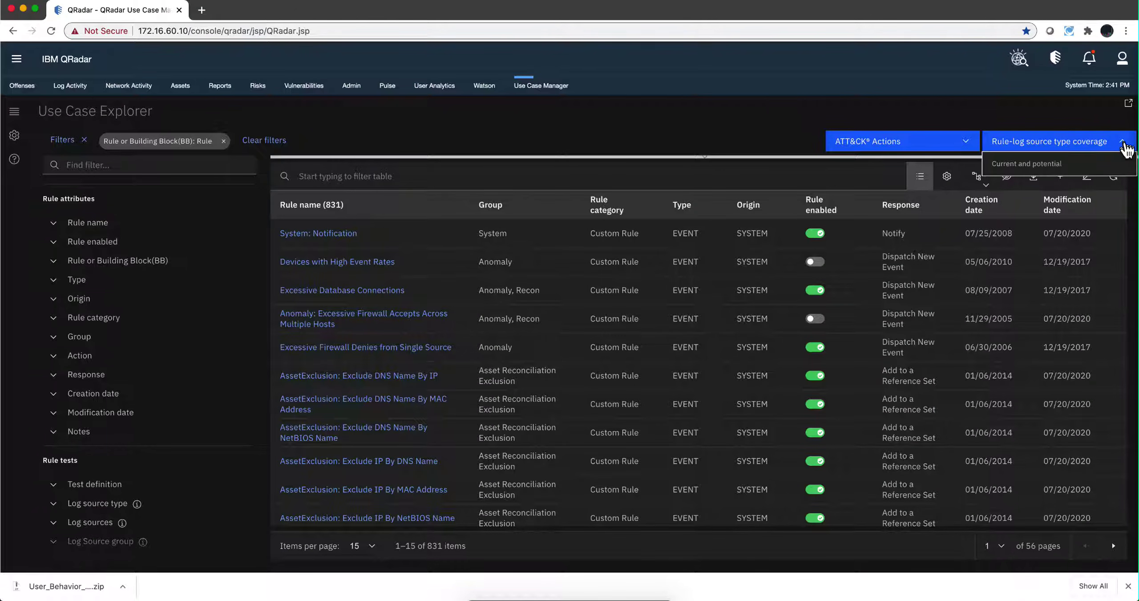
{"action": "left_click", "coordinate": [1018, 168]}
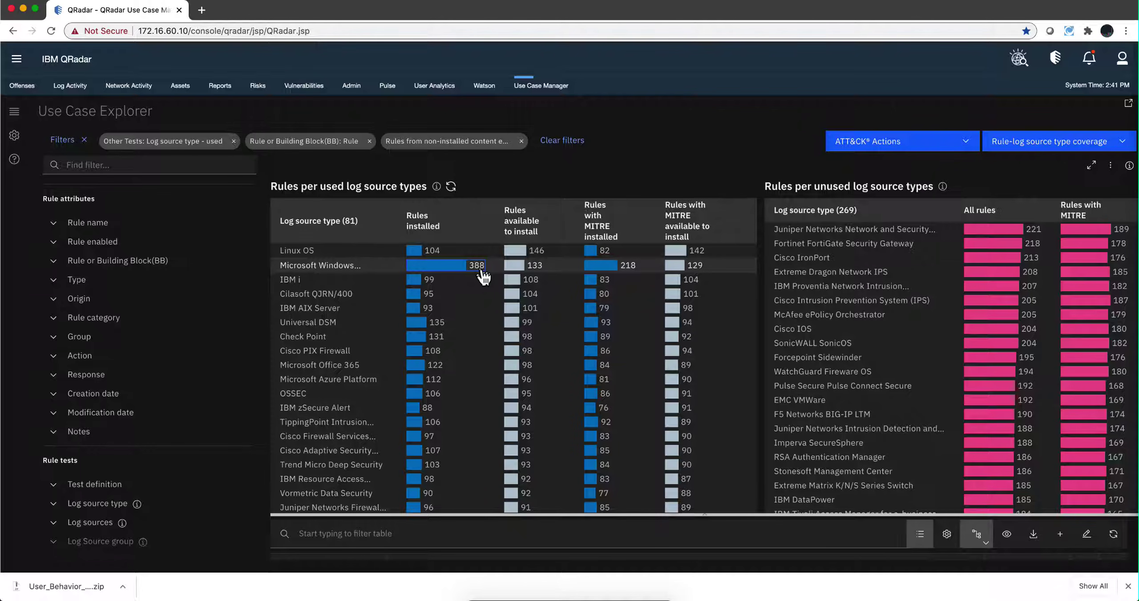
Filter the report to the rules available to install for Microsoft Windows Security Event Log, and hide the charts to show the table.
{"action": "left_click", "coordinate": [519, 269]}
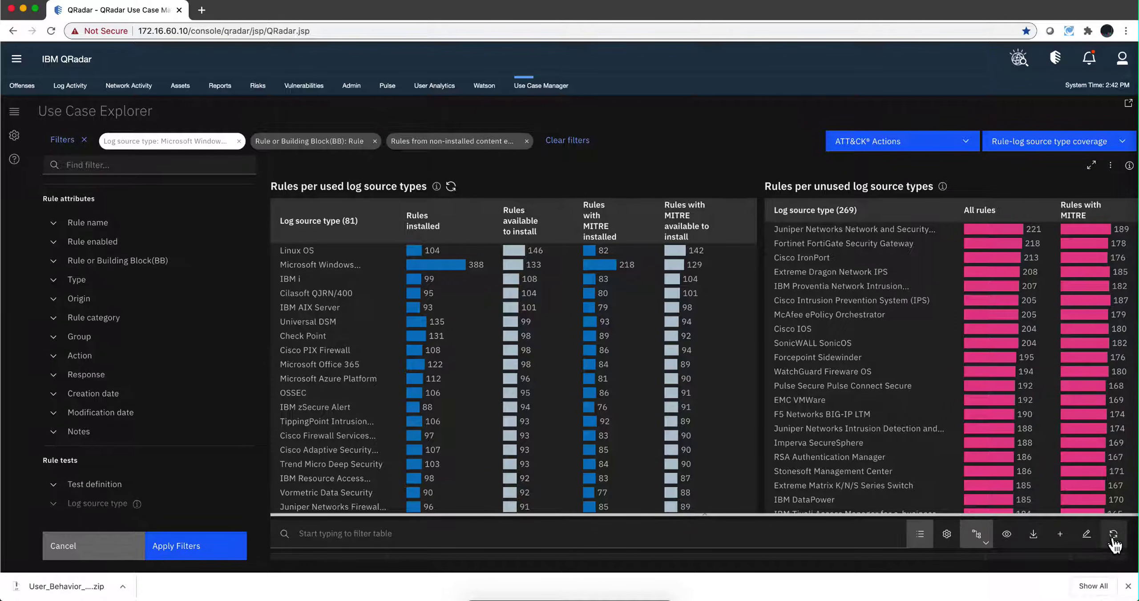
{"action": "left_click", "coordinate": [195, 547]}
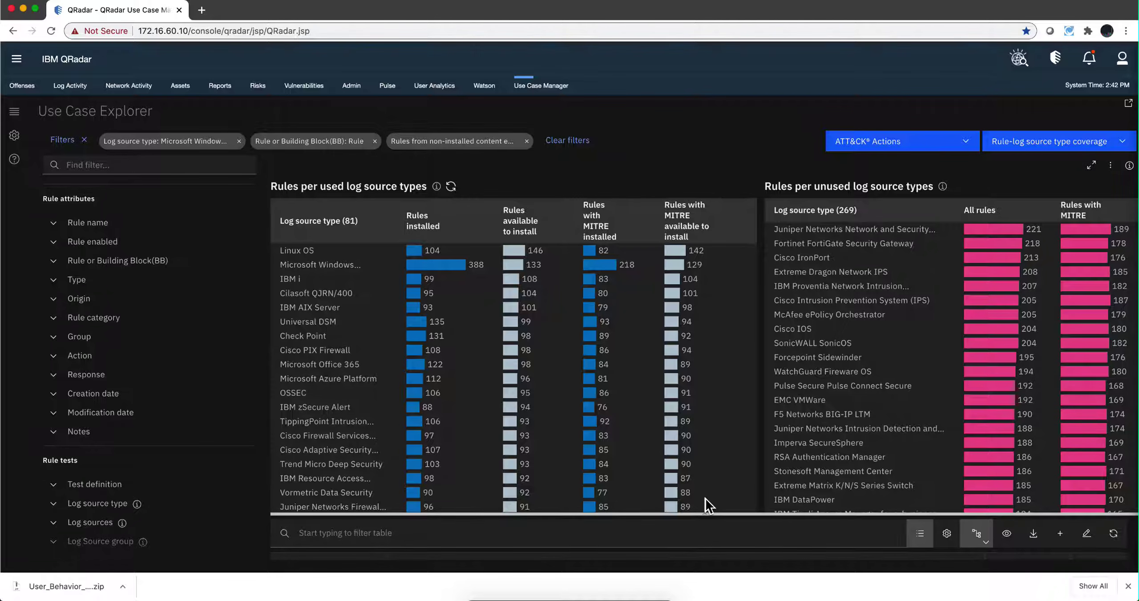
{"action": "left_click_drag", "start_coordinate": [706, 514], "coordinate": [715, 488]}
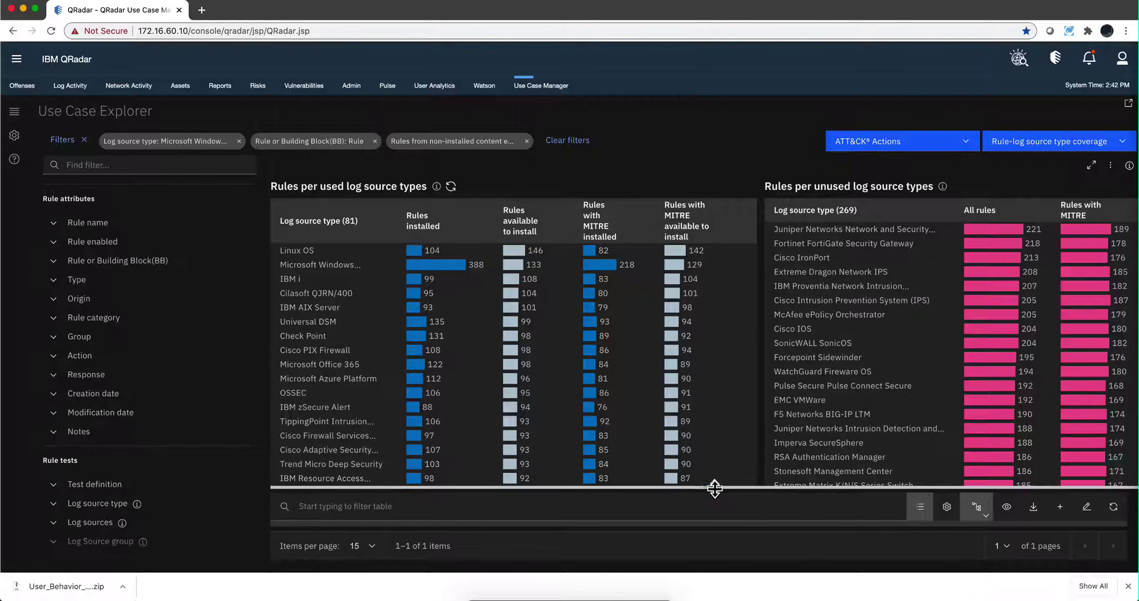
{"action": "left_click", "coordinate": [1007, 507]}
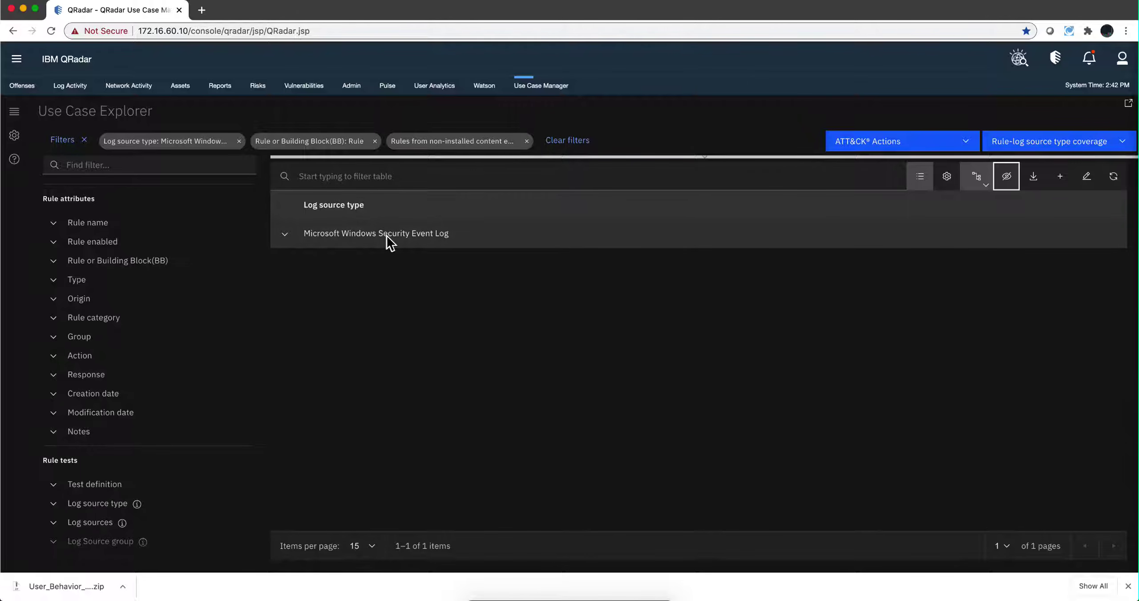
Under Microsoft Windows Security Event Log, expand IBM QRadar Ransomware Content Extension and open the rule "Ransomware Behavior from Microsoft Windows Security Event Logs".
{"action": "left_click", "coordinate": [285, 234]}
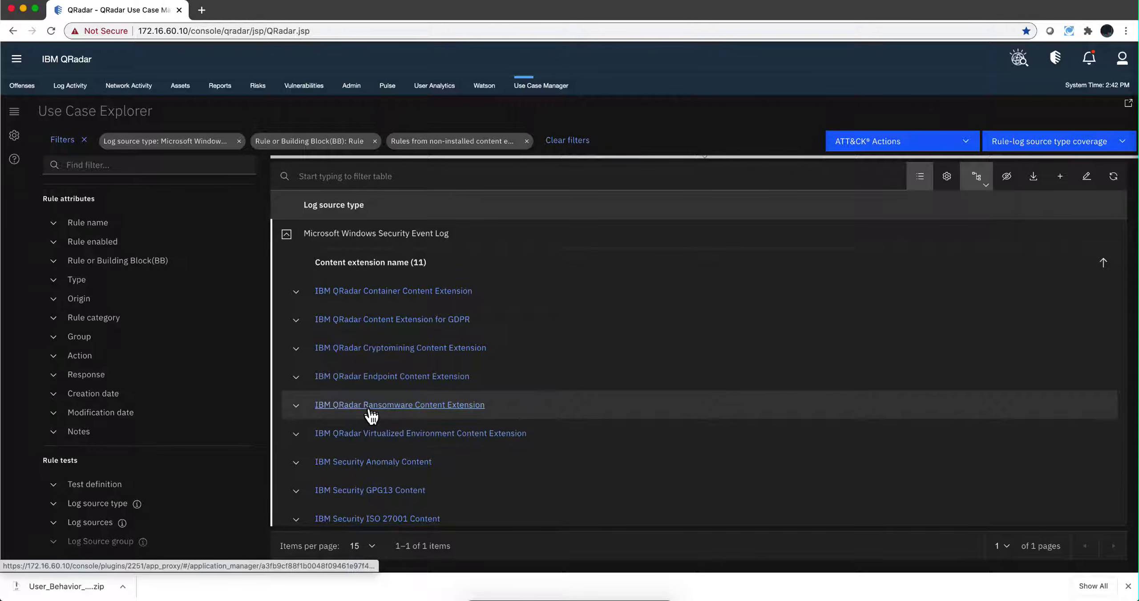
{"action": "left_click", "coordinate": [296, 405]}
{"action": "scroll", "coordinate": [346, 394], "scroll_direction": "down", "scroll_amount": 2}
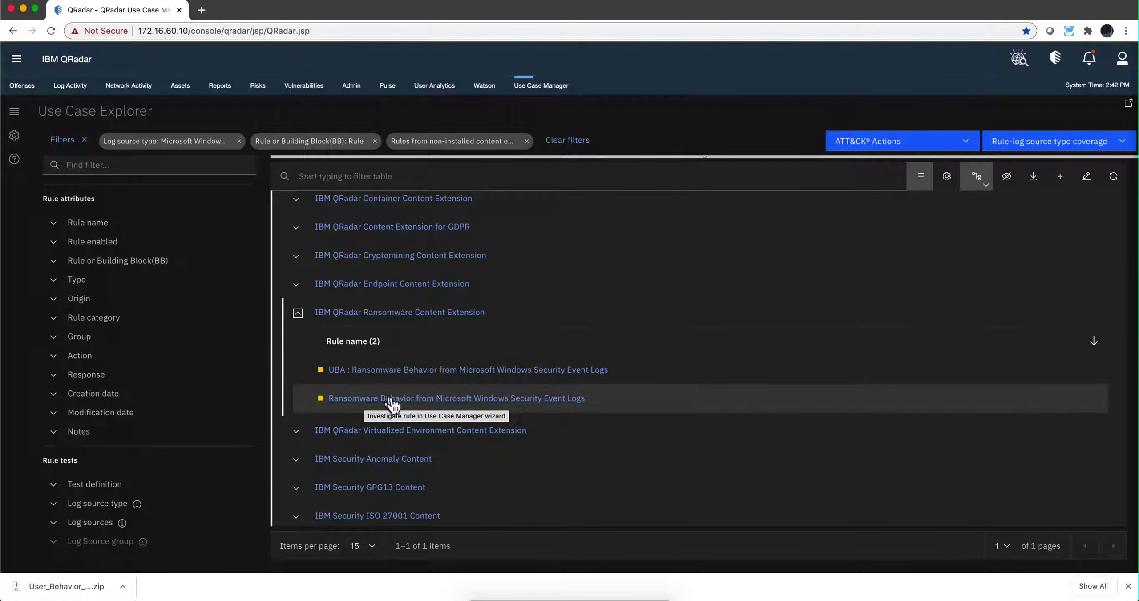
{"action": "left_click", "coordinate": [453, 398]}
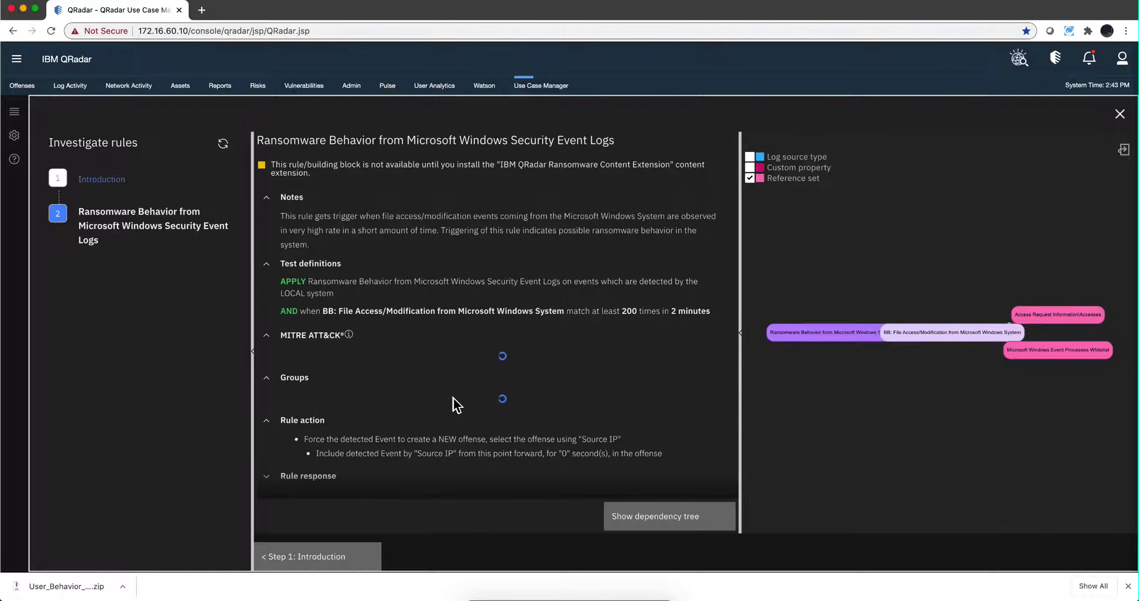
Review the building block "BB: File Access/Modification from Microsoft Windows System" in the rule's dependency graph and close the rule investigation.
{"action": "mouse_move", "coordinate": [928, 346]}
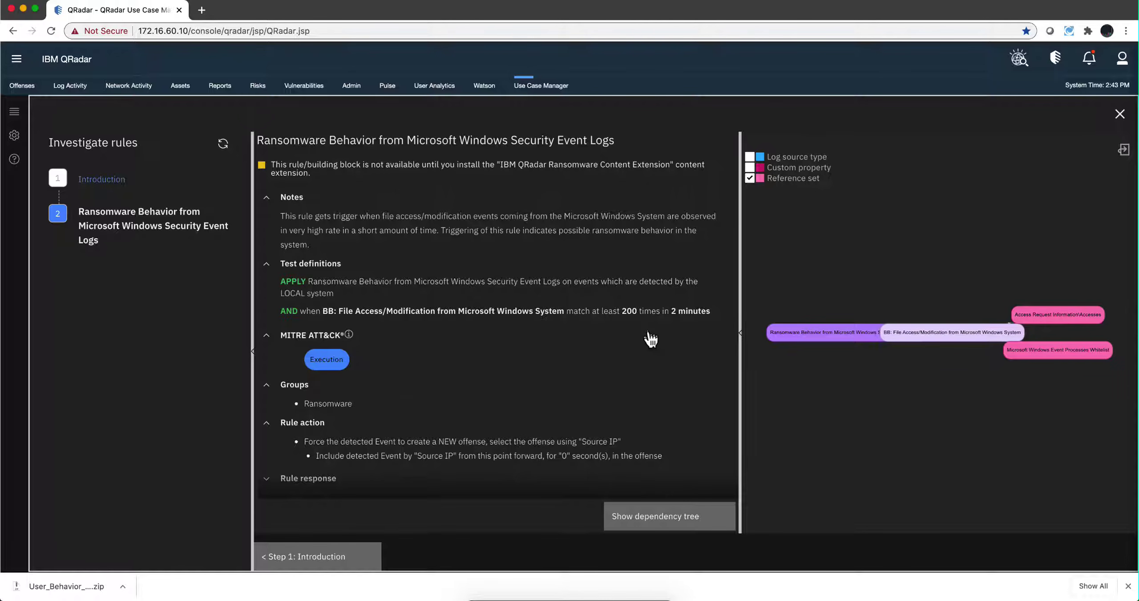
{"action": "left_click", "coordinate": [943, 334]}
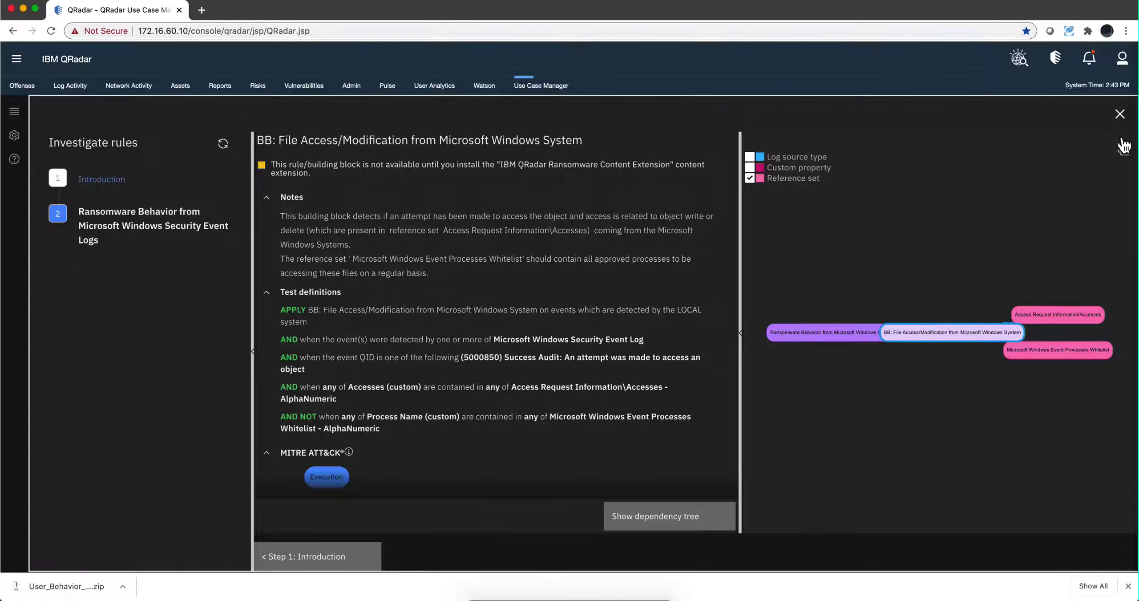
{"action": "left_click", "coordinate": [1120, 115]}
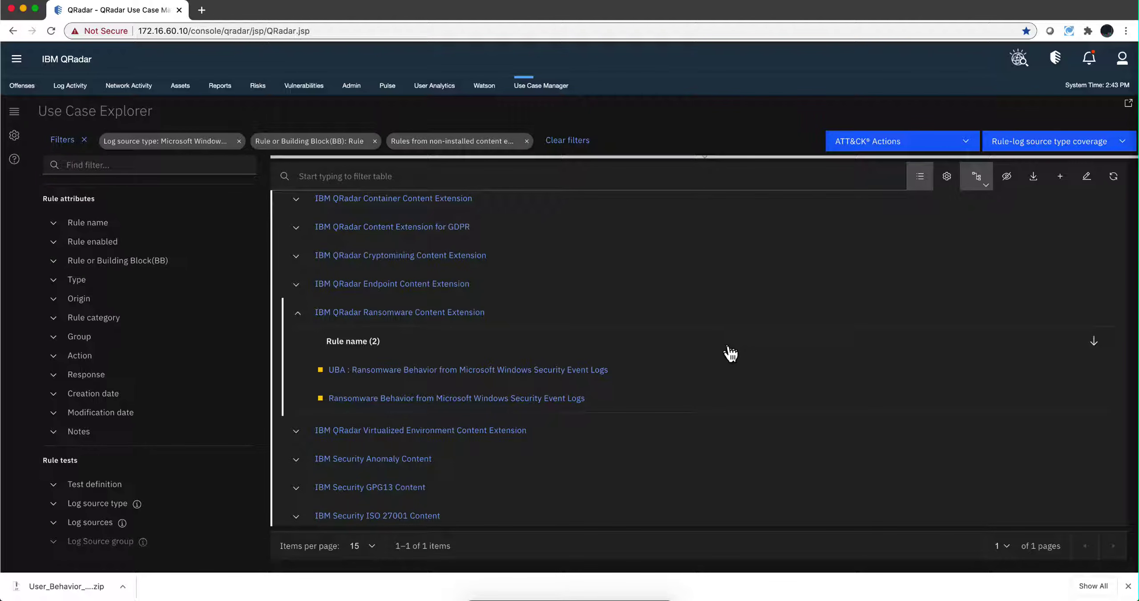
Open the IBM QRadar Ransomware Content Extension in QRadar Assistant, install it with the terms accepted, and look over its overview and gallery.
{"action": "left_click", "coordinate": [406, 312]}
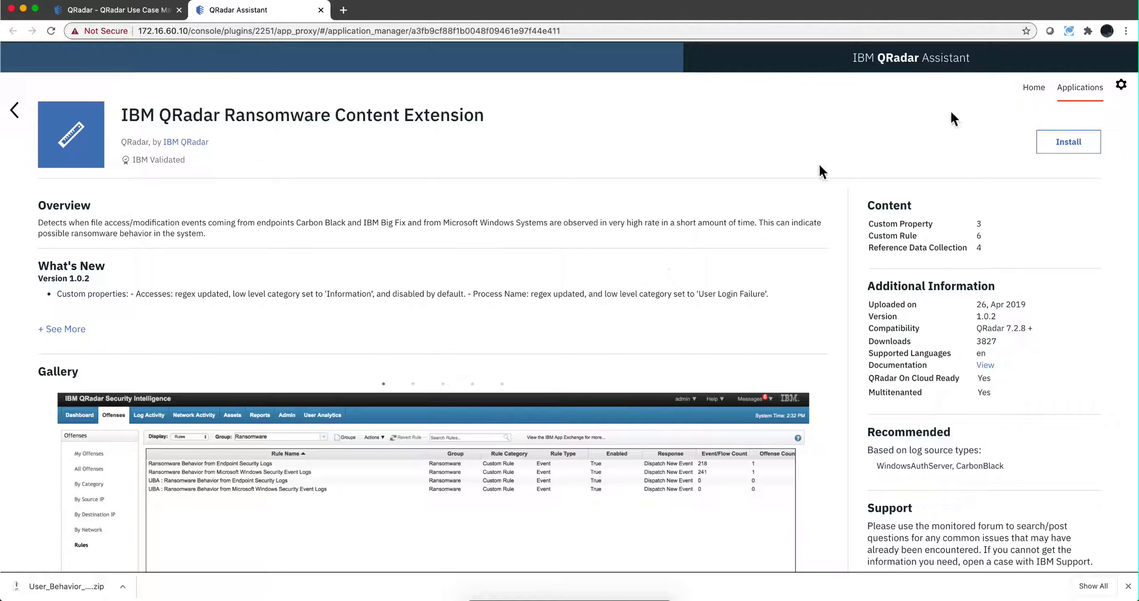
{"action": "left_click", "coordinate": [1067, 151]}
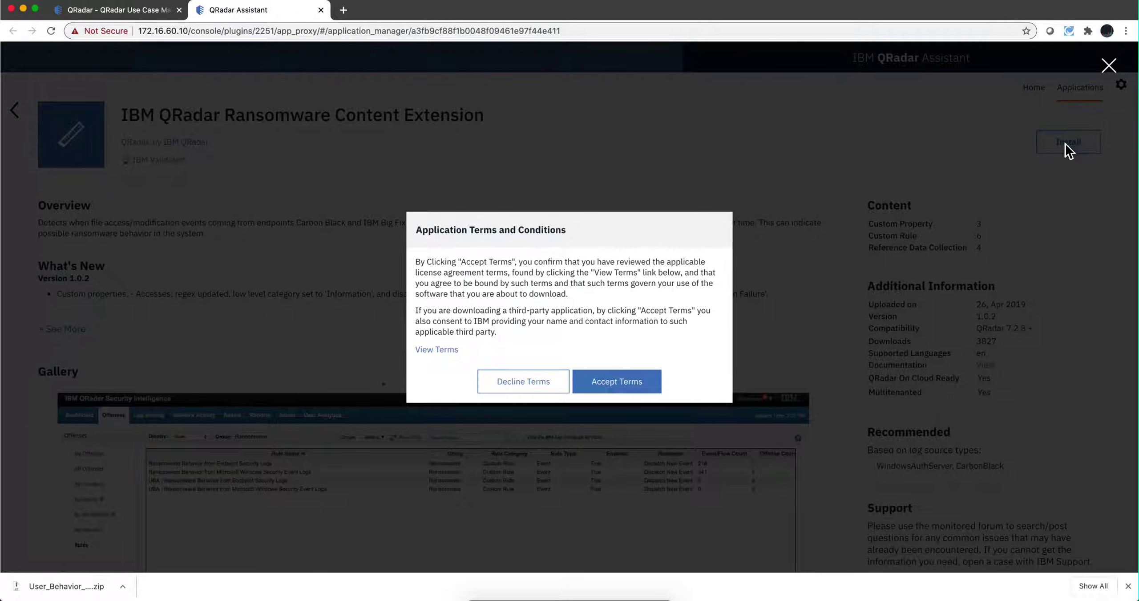
{"action": "left_click", "coordinate": [613, 386]}
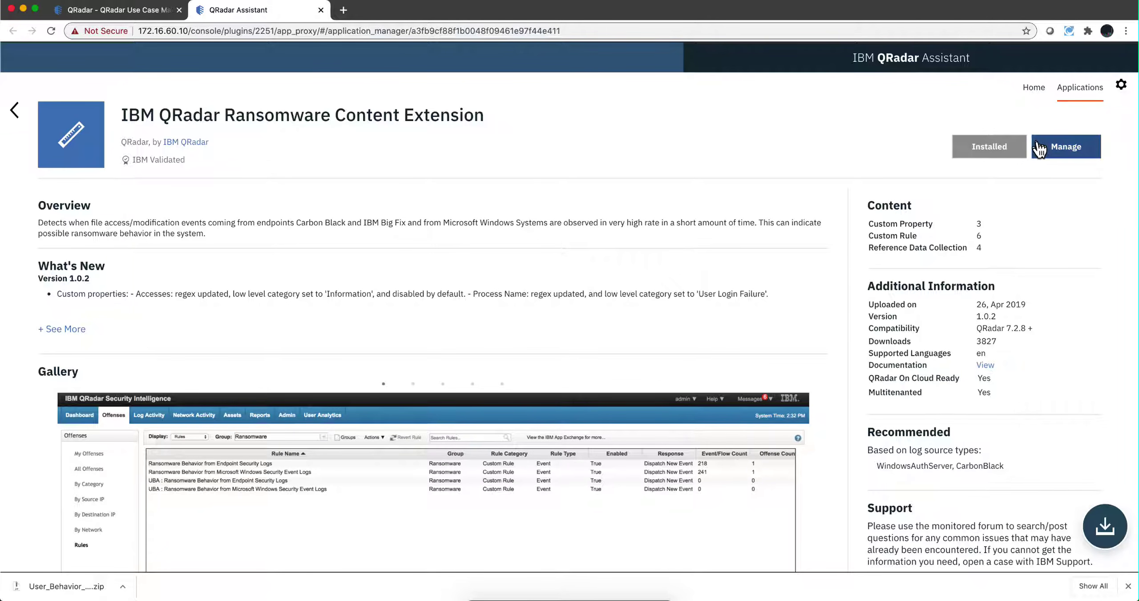
{"action": "scroll", "coordinate": [556, 273], "scroll_direction": "down", "scroll_amount": 6}
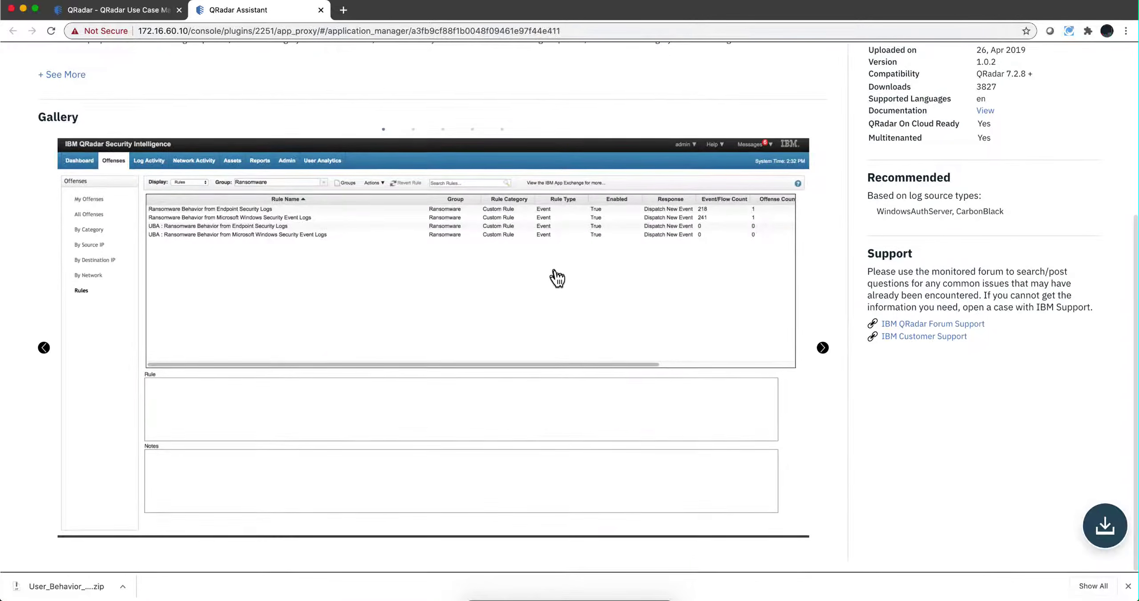
{"action": "scroll", "coordinate": [556, 278], "scroll_direction": "up", "scroll_amount": 3}
{"action": "scroll", "coordinate": [556, 279], "scroll_direction": "up", "scroll_amount": 1}
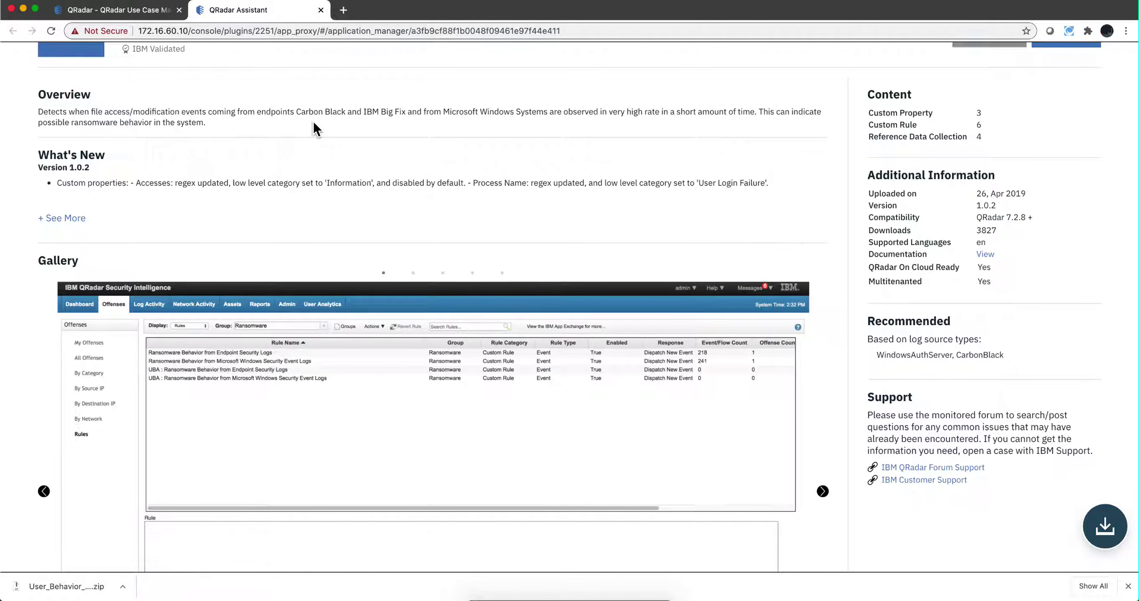
Return to the Use Case Explorer, show the coverage charts again, and refresh the rules per used log source types.
{"action": "left_click", "coordinate": [122, 11]}
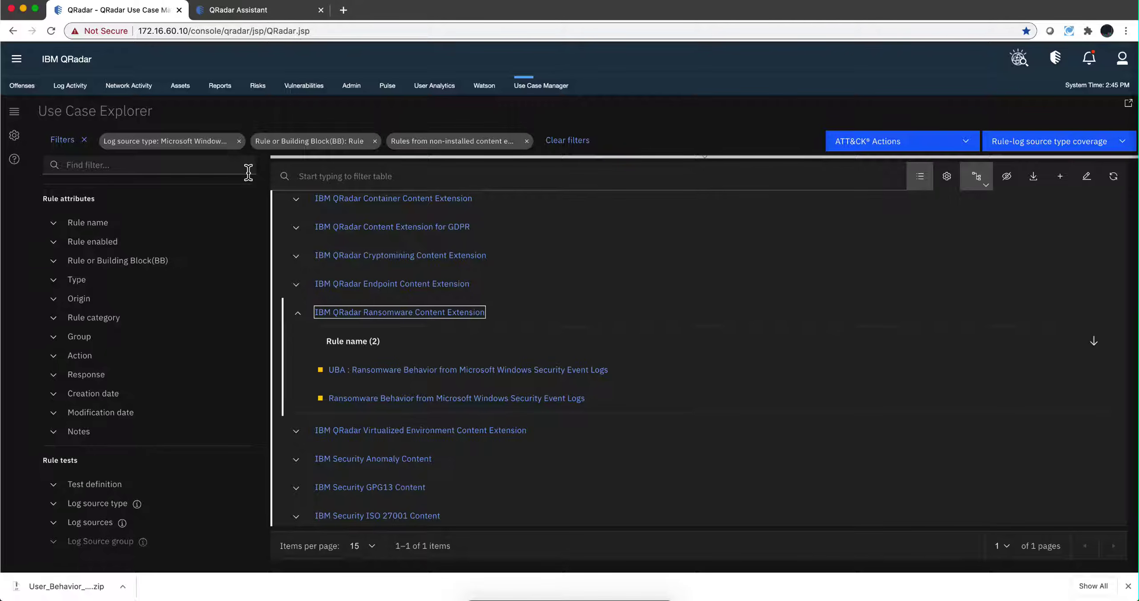
{"action": "left_click", "coordinate": [1007, 177]}
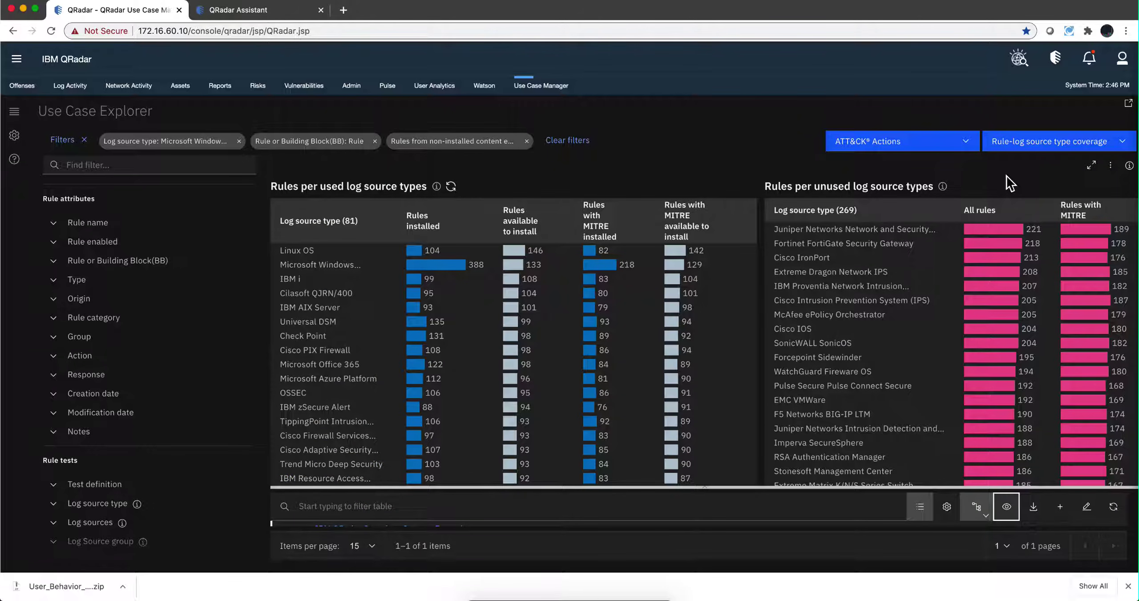
{"action": "left_click", "coordinate": [451, 185]}
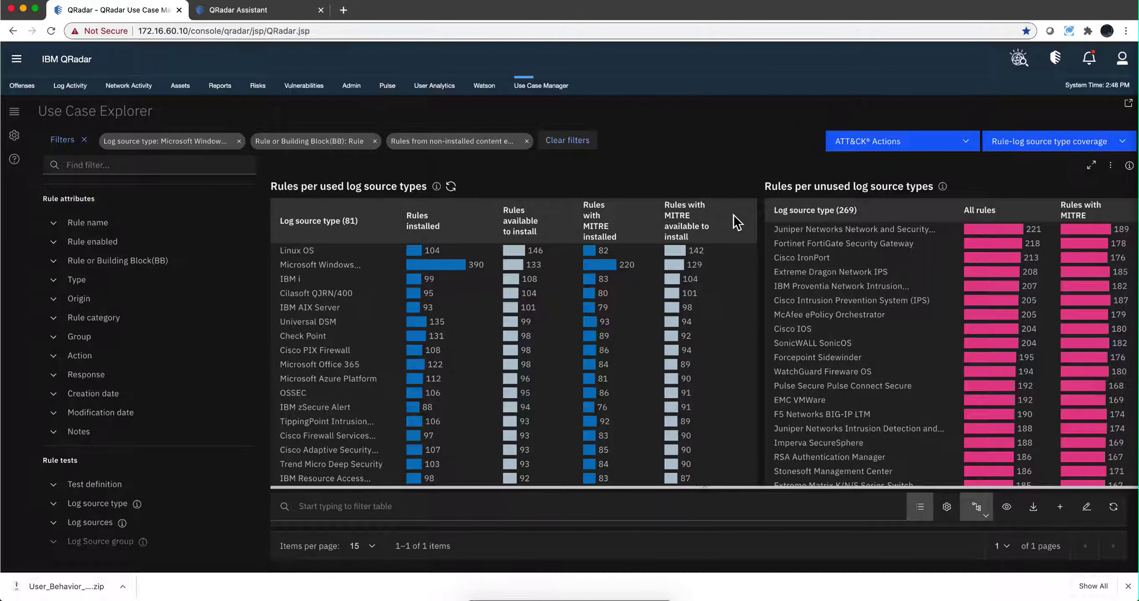
Show only the table, remove the filter for rules from non-installed content extensions, and expand Microsoft Windows Security Event Log.
{"action": "left_click", "coordinate": [1005, 505]}
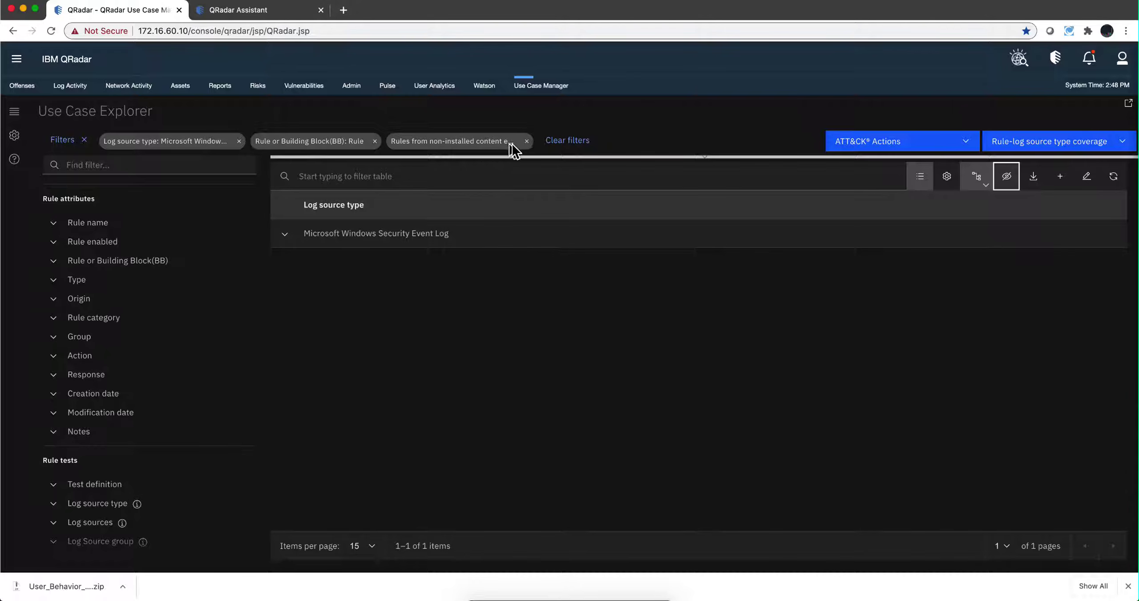
{"action": "left_click", "coordinate": [527, 142]}
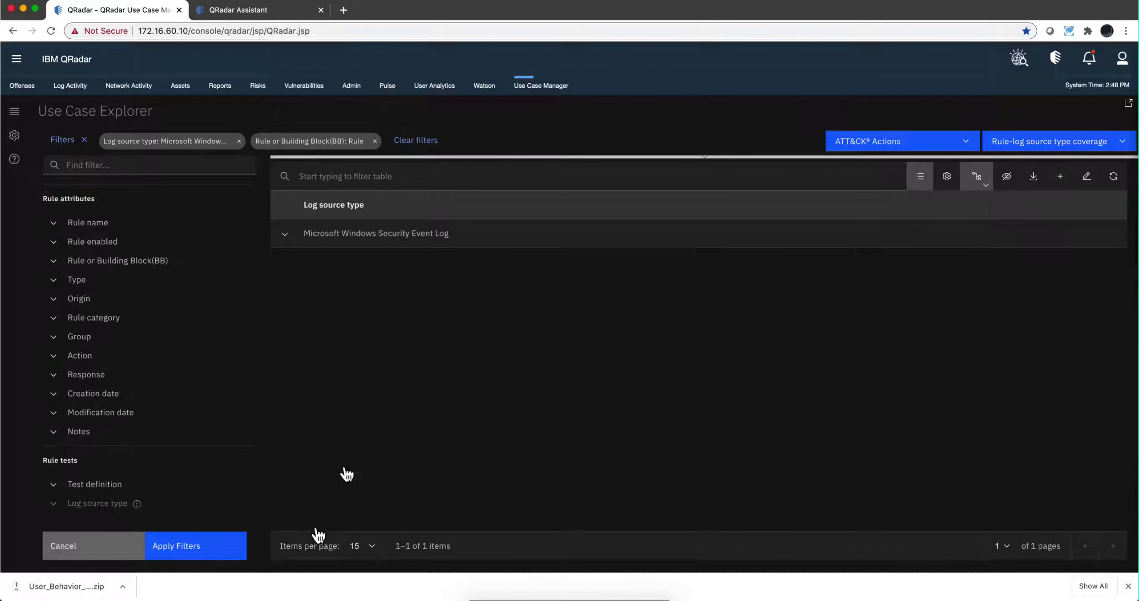
{"action": "left_click", "coordinate": [208, 553]}
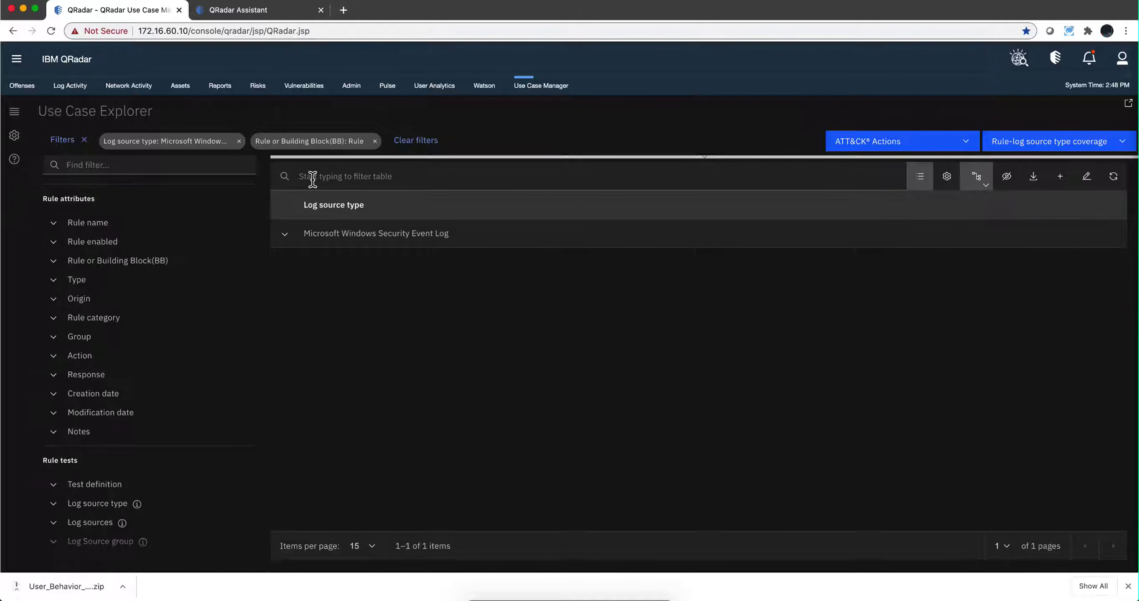
{"action": "left_click", "coordinate": [285, 237]}
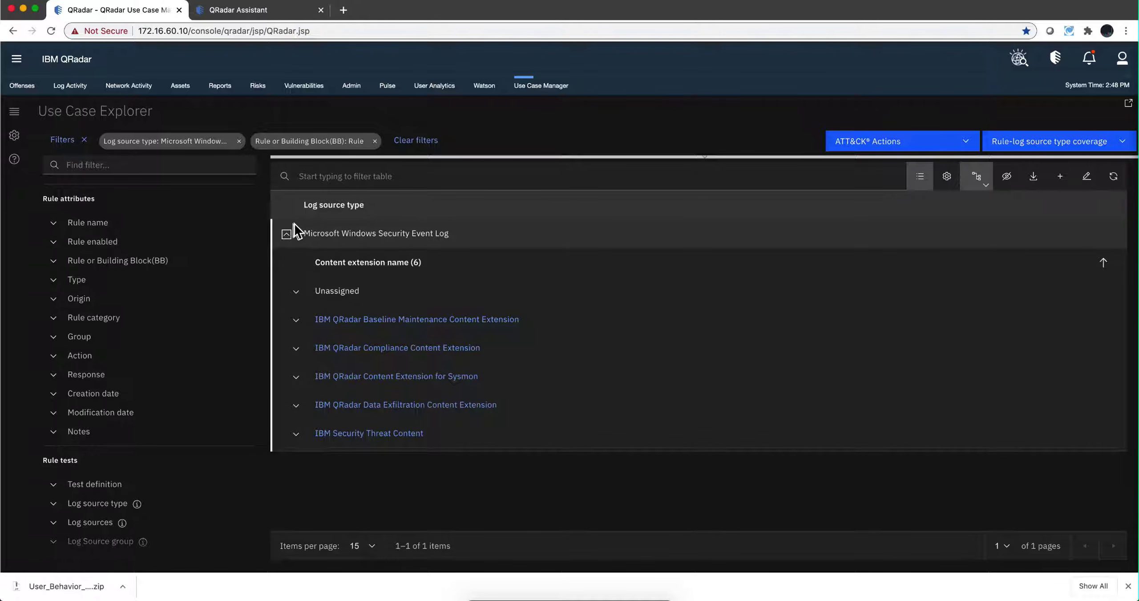
Filter the table for "ransomware" and open the Unassigned rule "Ransomware Behavior from Microsoft Windows Security Event Logs" under Microsoft Windows Security Event Log.
{"action": "left_click", "coordinate": [332, 170]}
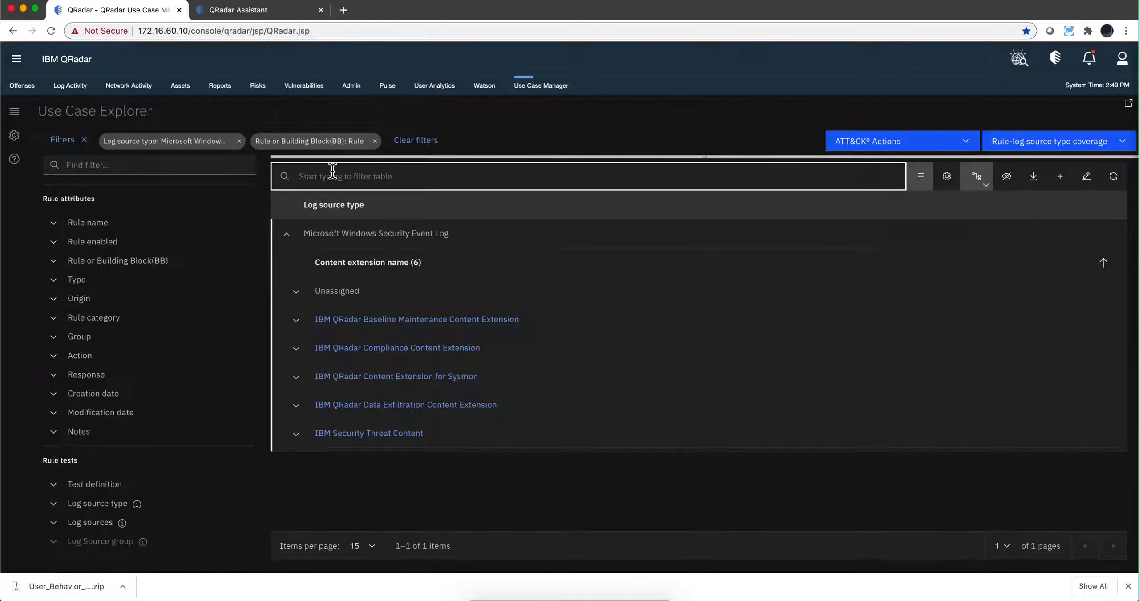
{"action": "type", "text": "ransomware"}
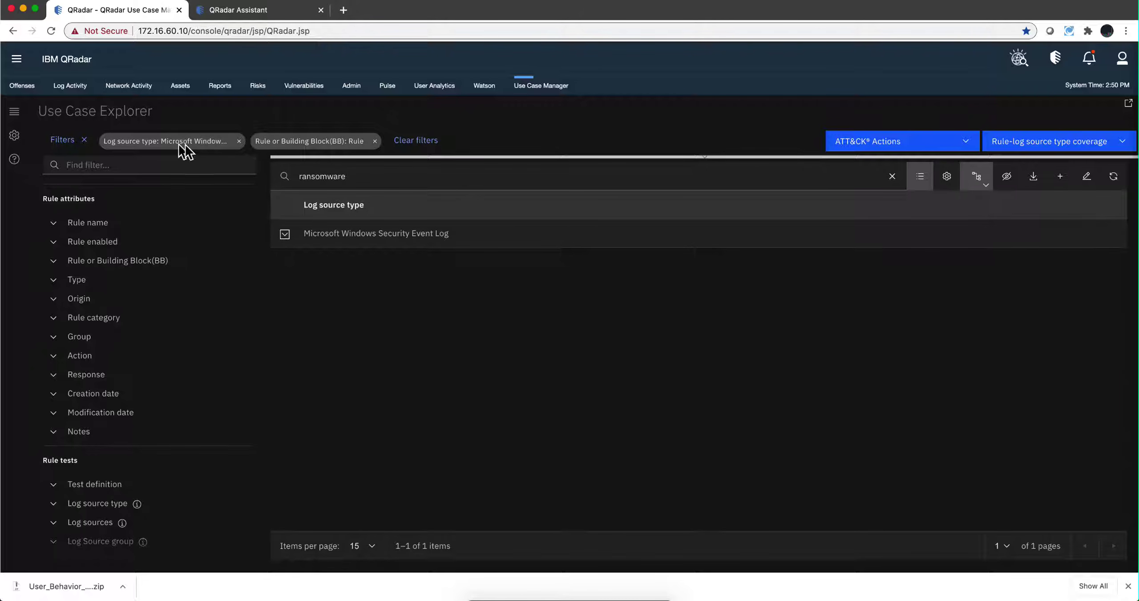
{"action": "left_click", "coordinate": [286, 241]}
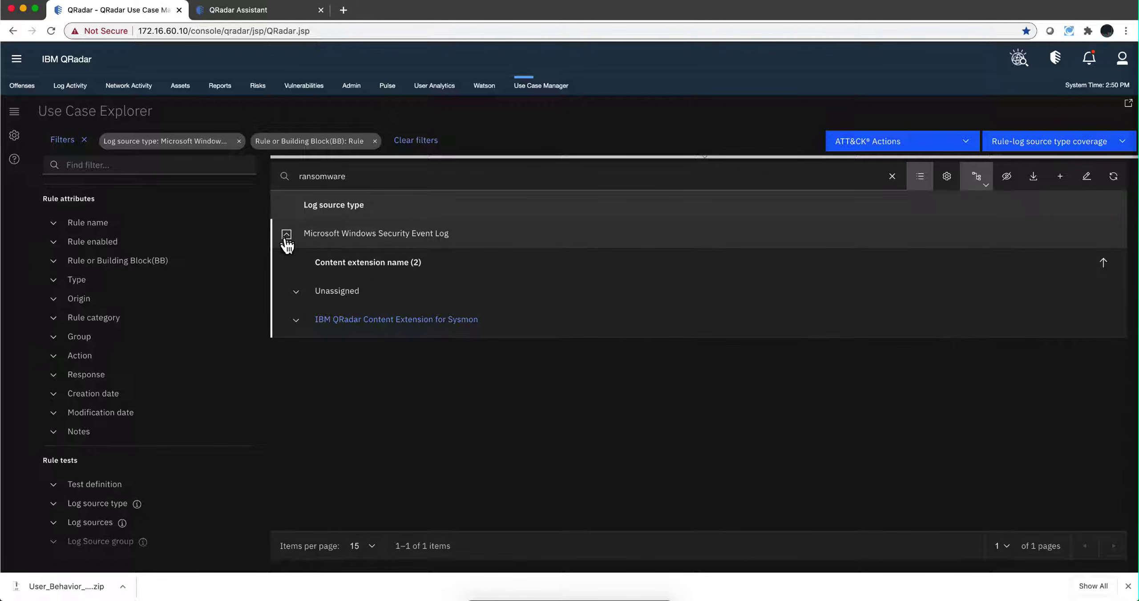
{"action": "left_click", "coordinate": [297, 320]}
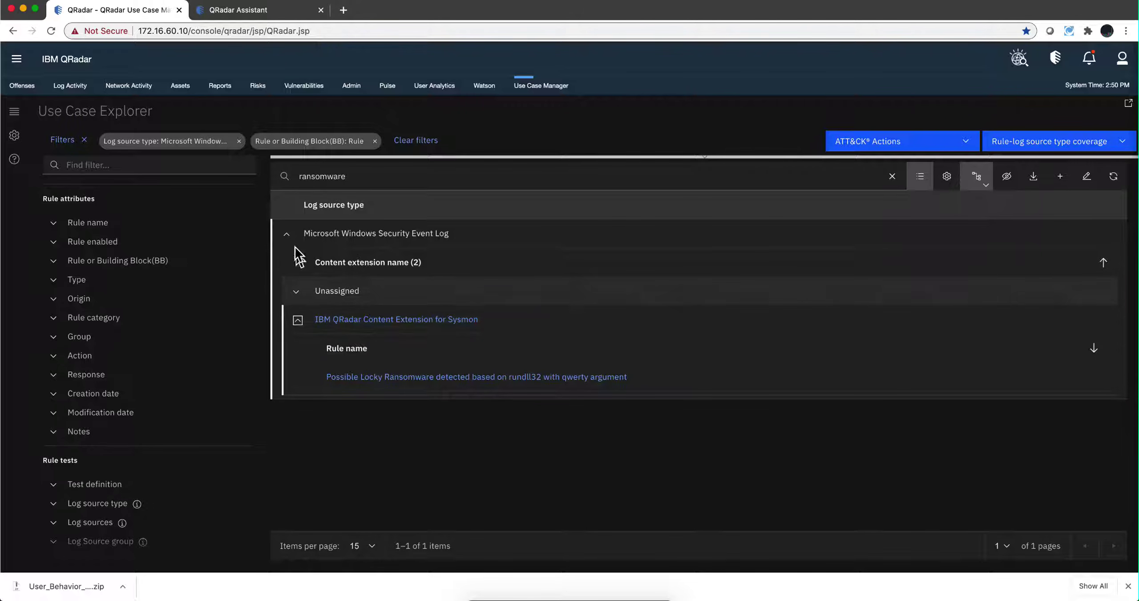
{"action": "left_click", "coordinate": [324, 264]}
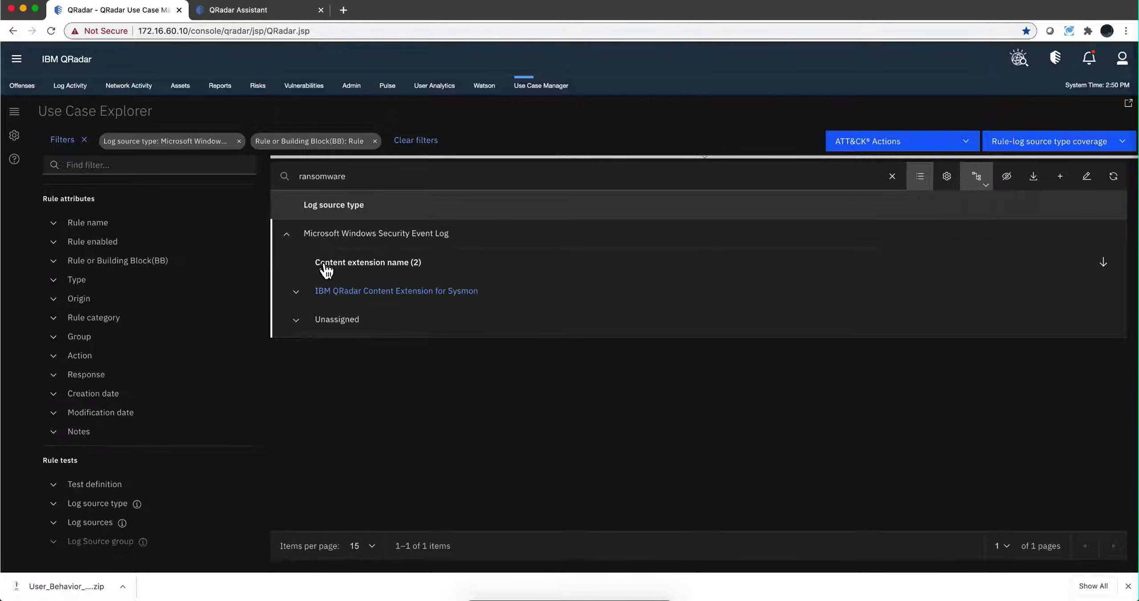
{"action": "left_click", "coordinate": [296, 320]}
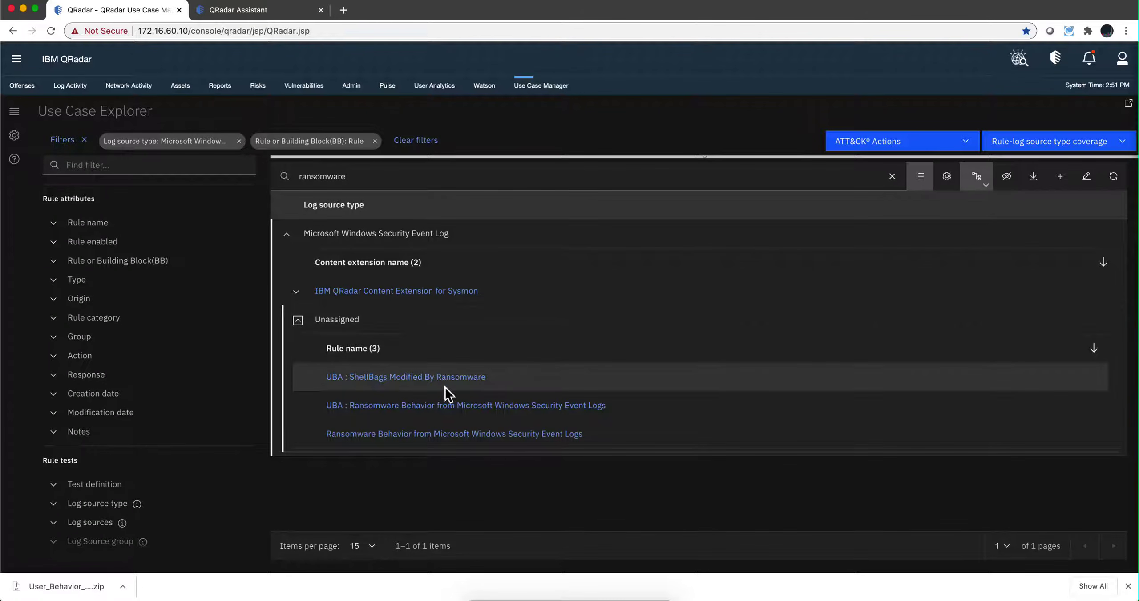
{"action": "left_click", "coordinate": [438, 435]}
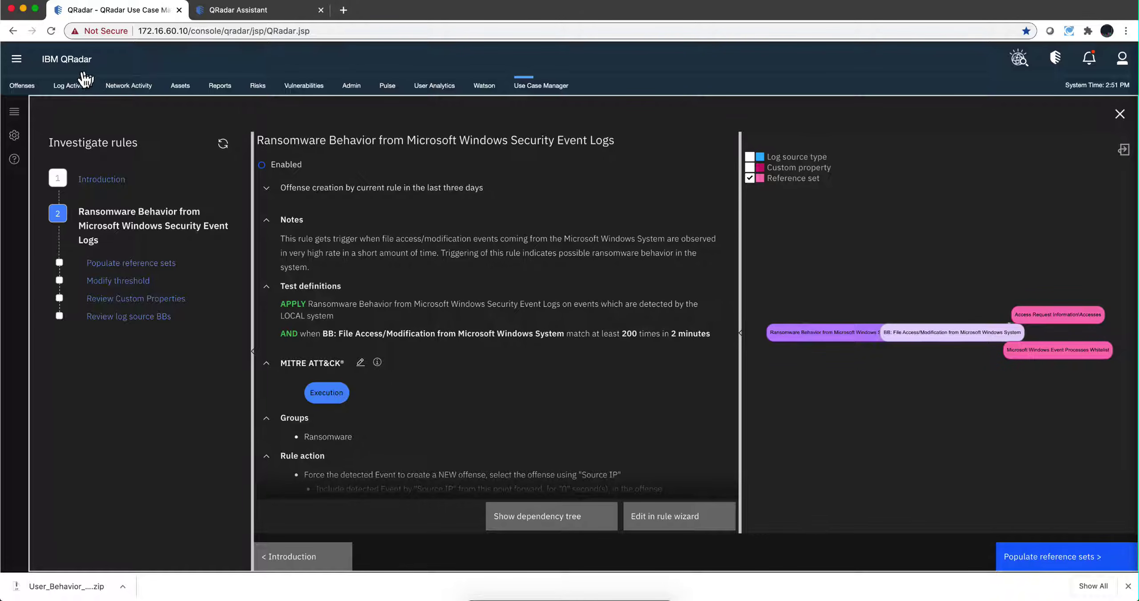
Open the reference data management page and review the values in the reference set Access Request Information\Accesses.
{"action": "left_click", "coordinate": [16, 59]}
{"action": "left_click", "coordinate": [55, 269]}
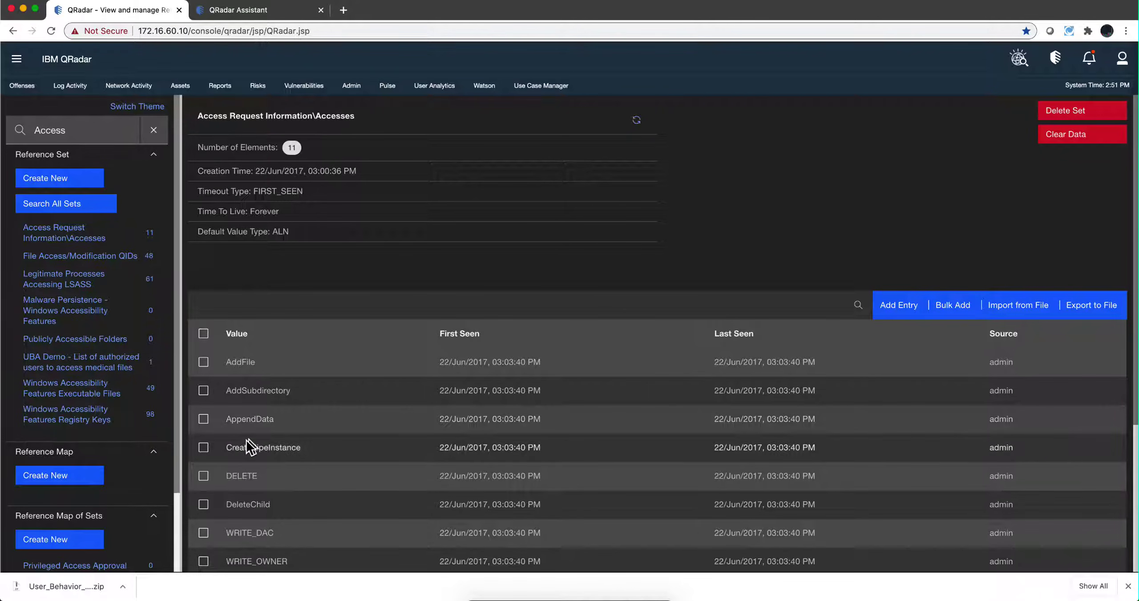
{"action": "scroll", "coordinate": [279, 498], "scroll_direction": "down", "scroll_amount": 5}
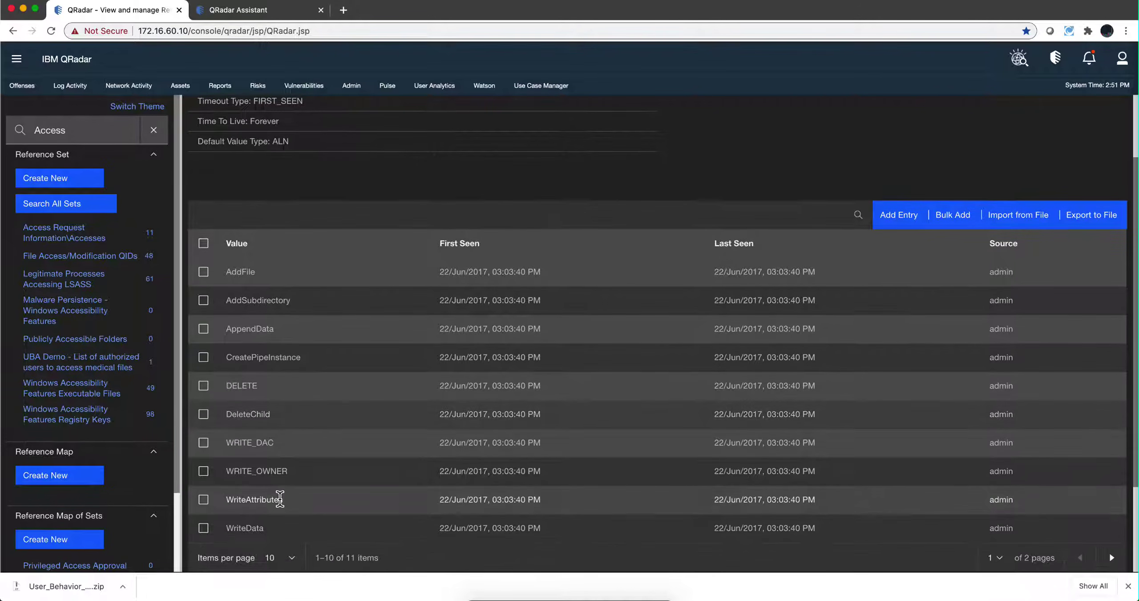
Examine the properties and the full list of entries of the Access Request Information\Accesses reference set.
{"action": "scroll", "coordinate": [279, 498], "scroll_direction": "up", "scroll_amount": 5}
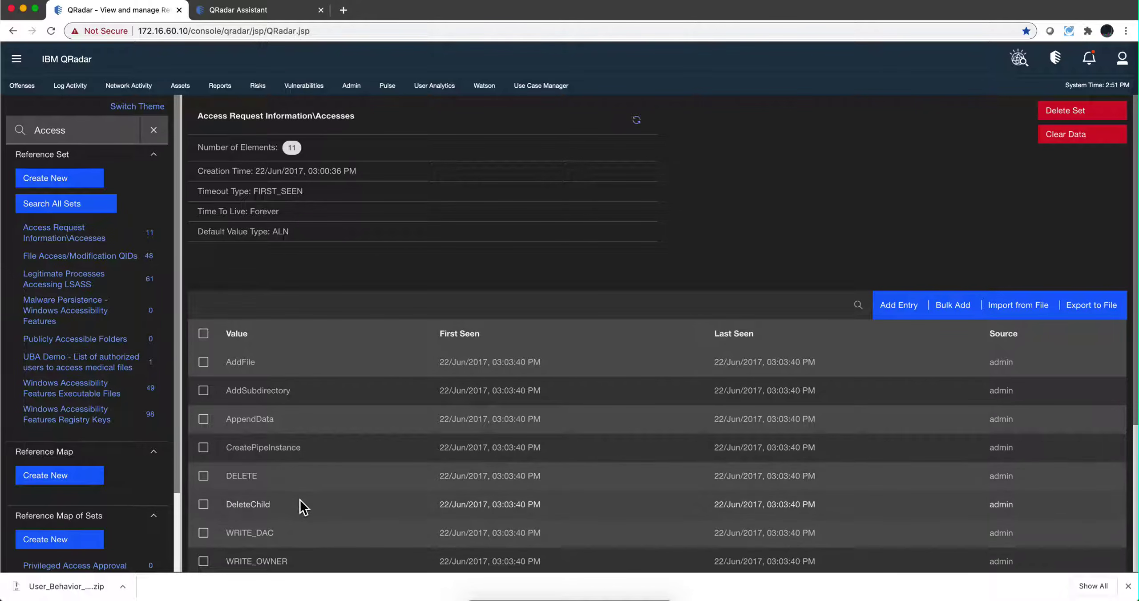
{"action": "scroll", "coordinate": [300, 499], "scroll_direction": "down", "scroll_amount": 1}
{"action": "scroll", "coordinate": [300, 499], "scroll_direction": "down", "scroll_amount": 5}
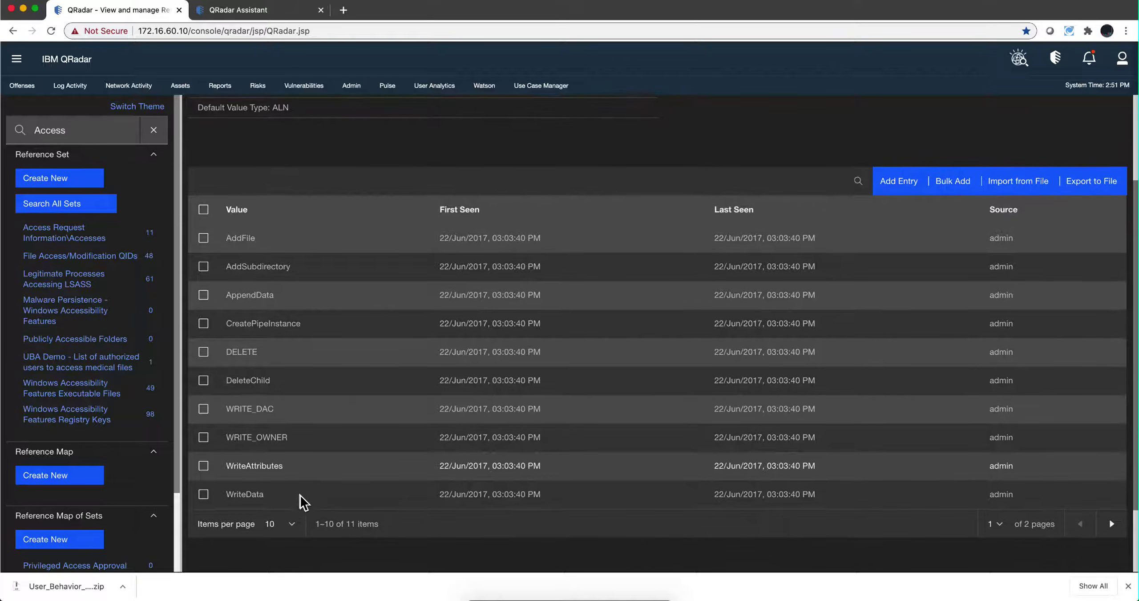
{"action": "scroll", "coordinate": [302, 501], "scroll_direction": "up", "scroll_amount": 5}
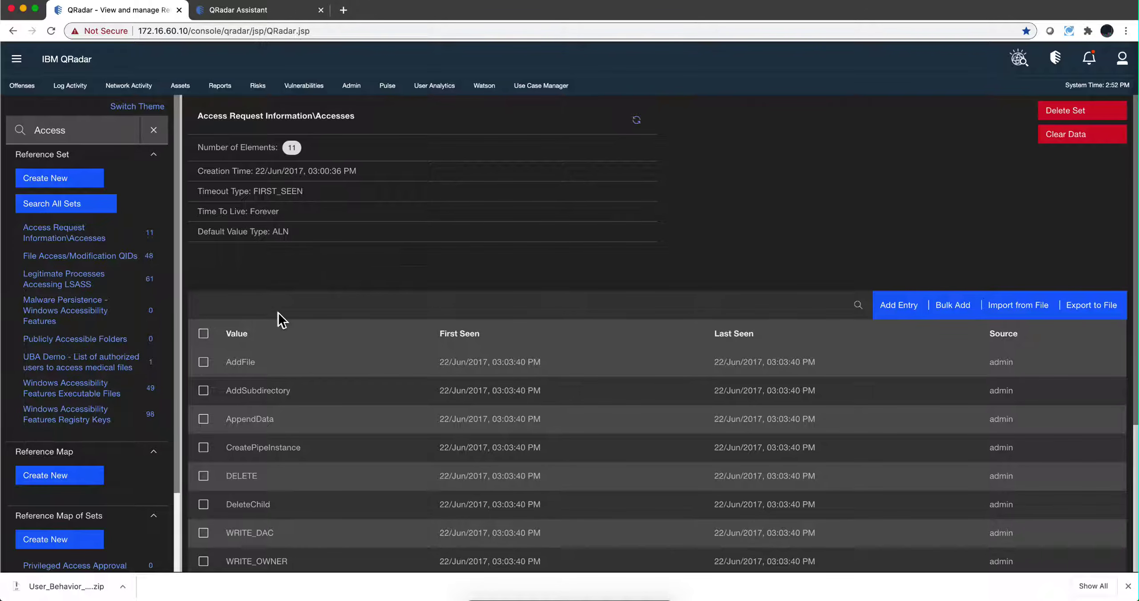
Return to the Use Case Manager and close the investigation of the ransomware behavior rule to get back to the Use Case Explorer.
{"action": "left_click", "coordinate": [546, 87]}
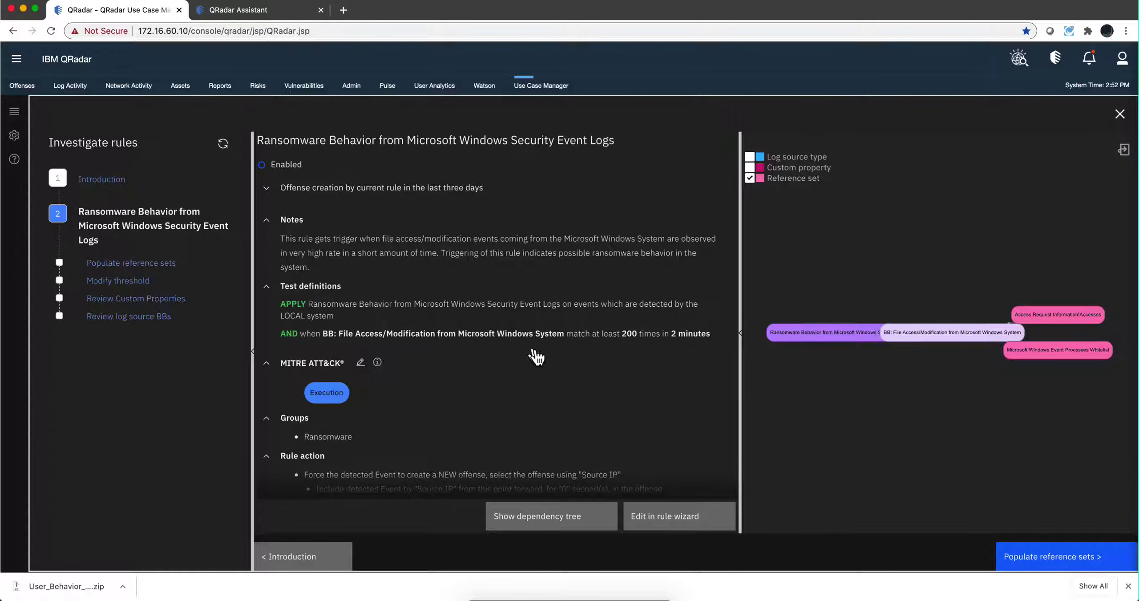
{"action": "mouse_move", "coordinate": [917, 400]}
{"action": "left_click", "coordinate": [1120, 114]}
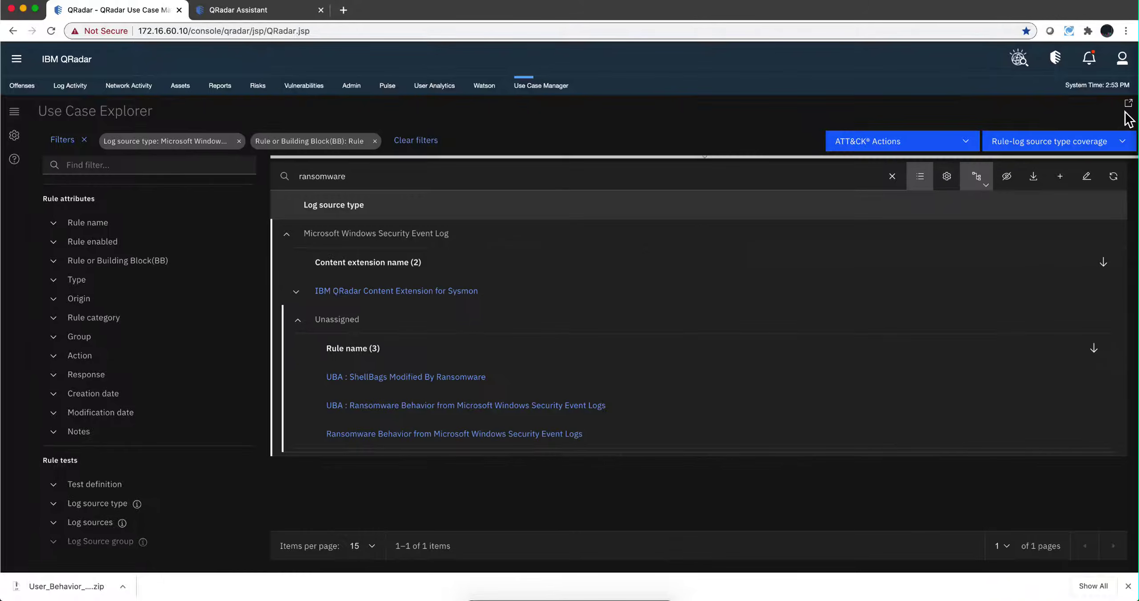
Show the current and potential rule-log source type coverage and look through the rules per used and unused log source types.
{"action": "left_click", "coordinate": [1094, 144]}
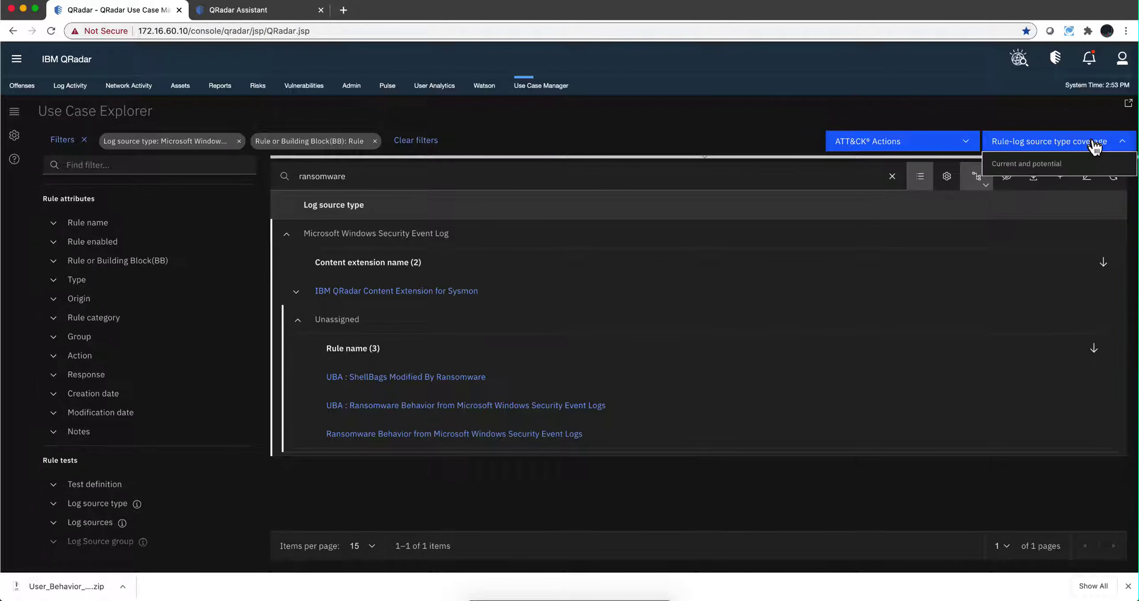
{"action": "left_click", "coordinate": [1053, 165]}
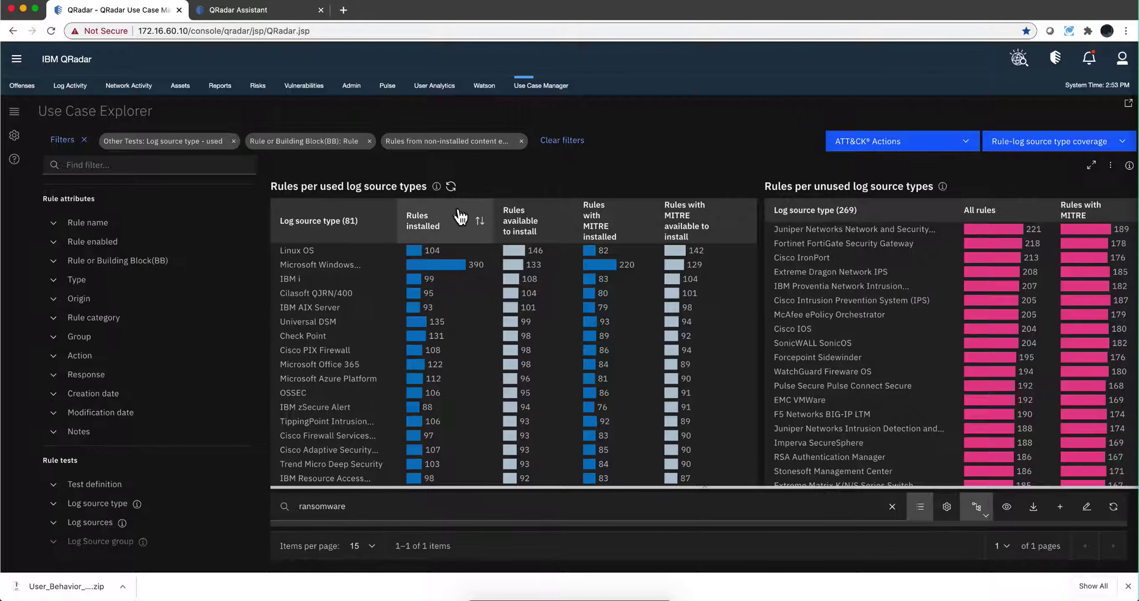
{"action": "scroll", "coordinate": [340, 274], "scroll_direction": "down", "scroll_amount": 3}
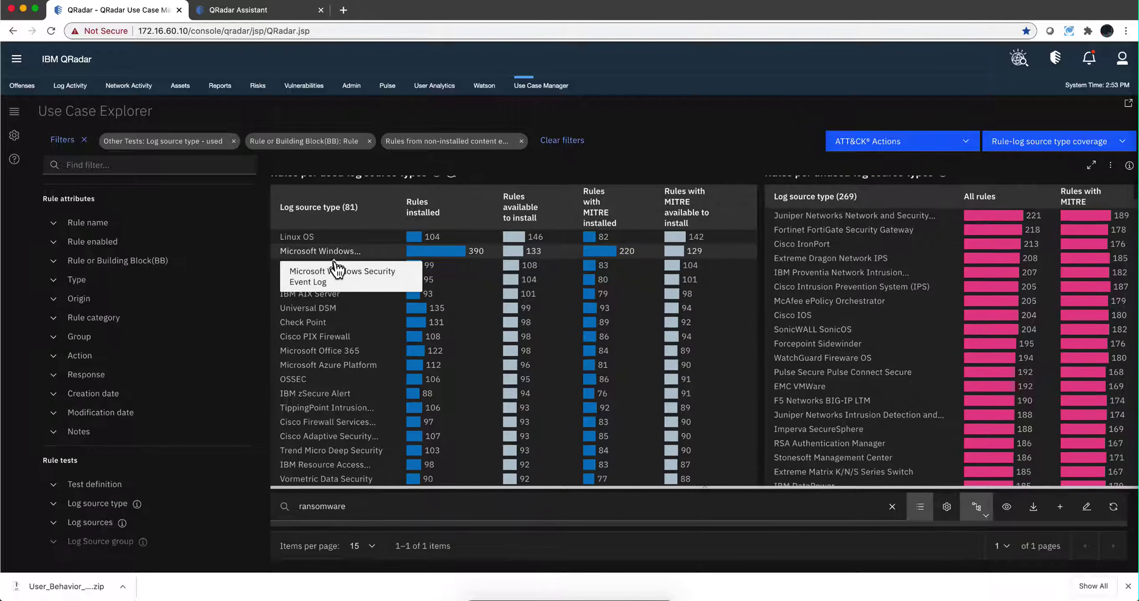
{"action": "scroll", "coordinate": [334, 295], "scroll_direction": "down", "scroll_amount": 8}
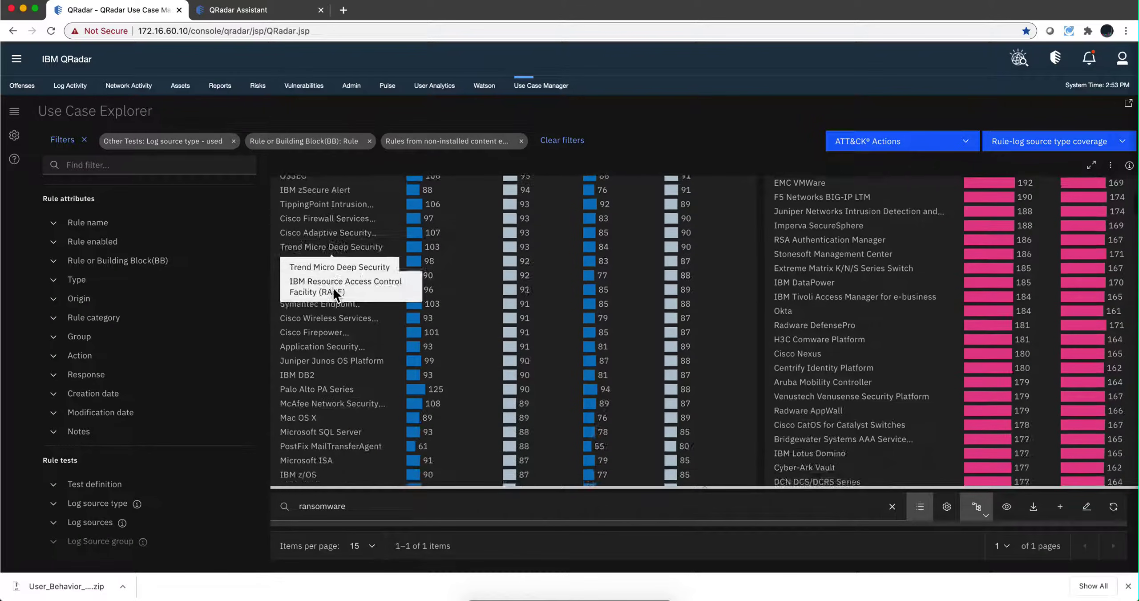
{"action": "scroll", "coordinate": [335, 296], "scroll_direction": "down", "scroll_amount": 10}
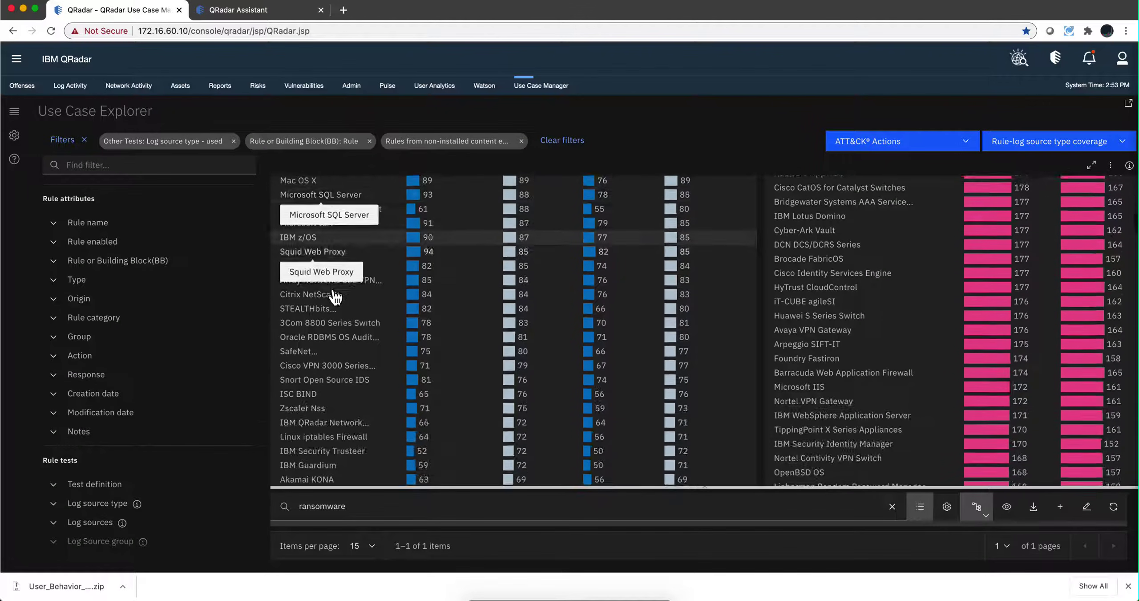
{"action": "scroll", "coordinate": [335, 296], "scroll_direction": "up", "scroll_amount": 20}
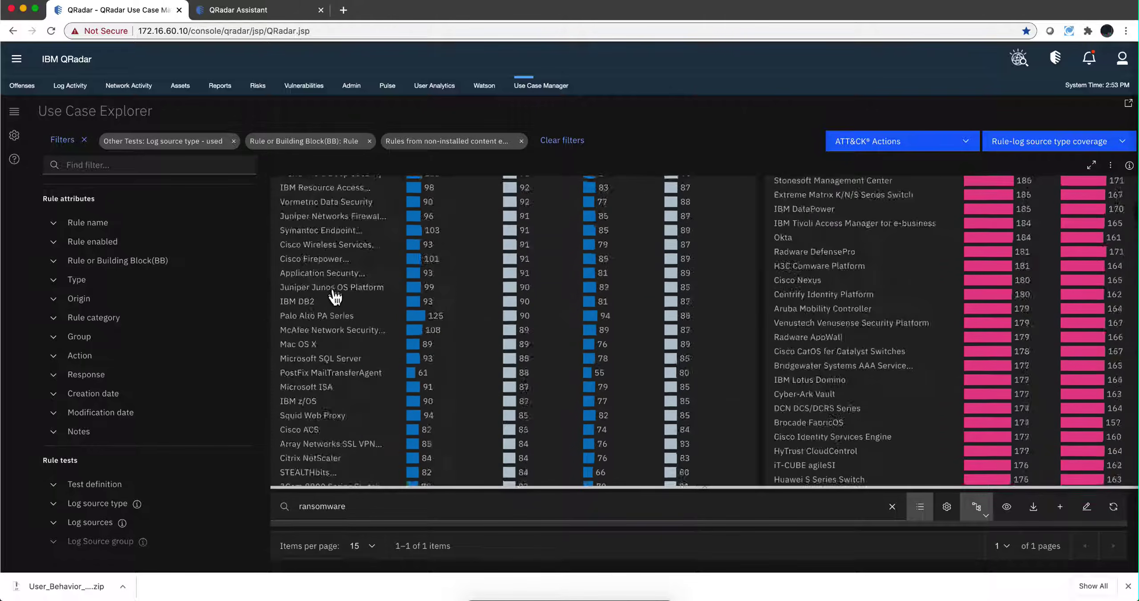